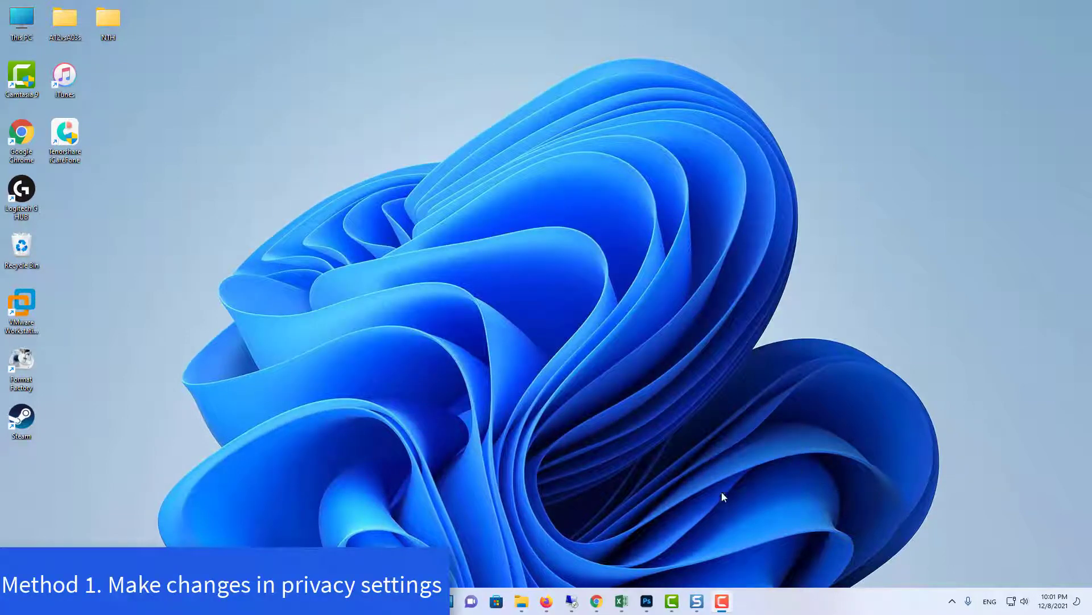
- Launch Settings from the Start quick menu and scroll Privacy & security down to App permissions
{"action": "right_click", "coordinate": [372, 601]}
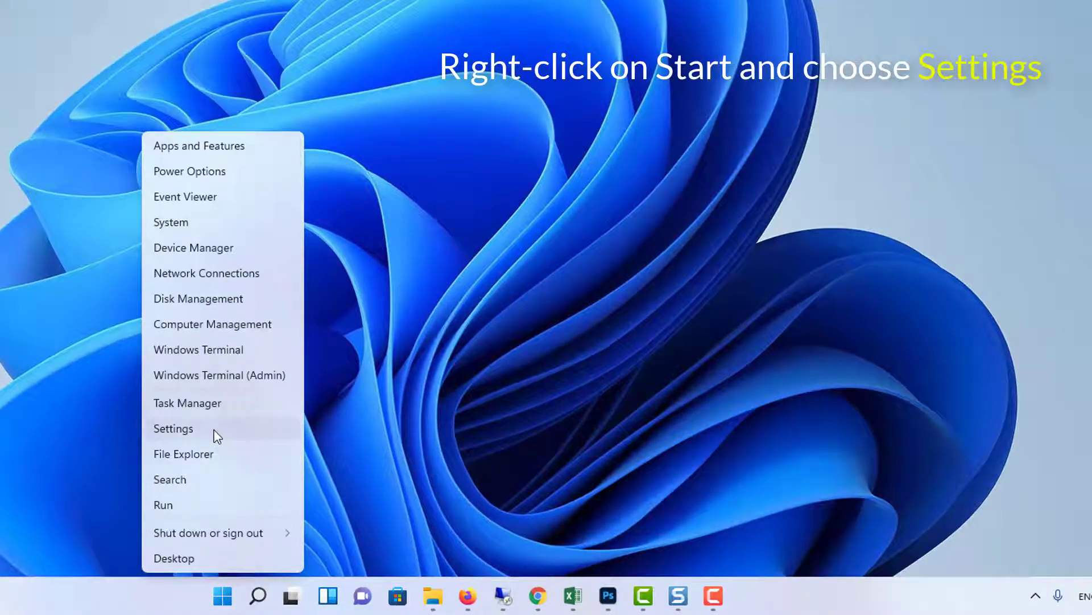
{"action": "left_click", "coordinate": [216, 434]}
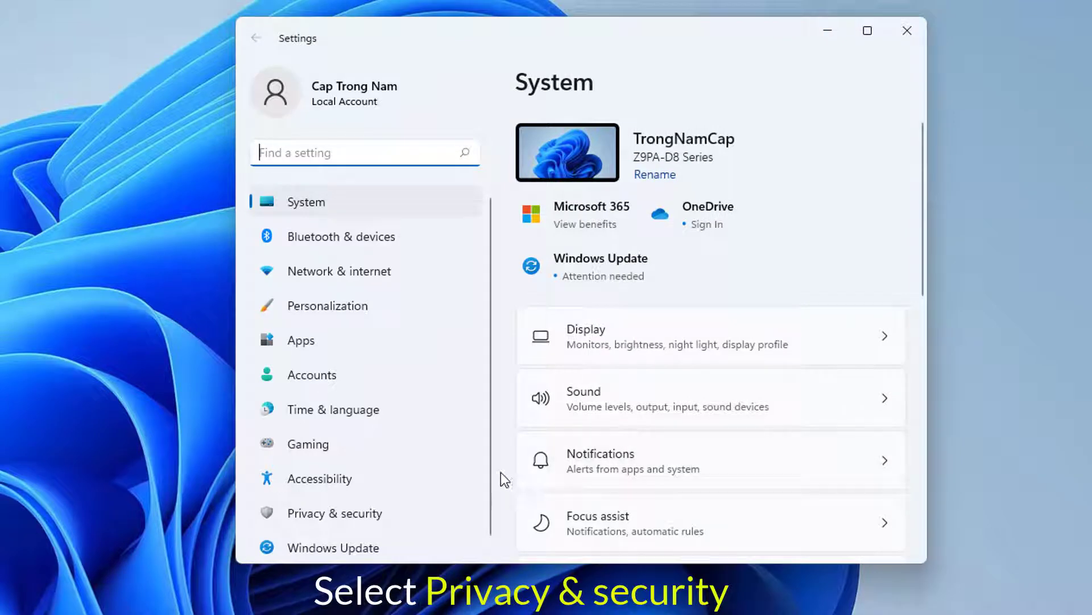
{"action": "left_click", "coordinate": [374, 506]}
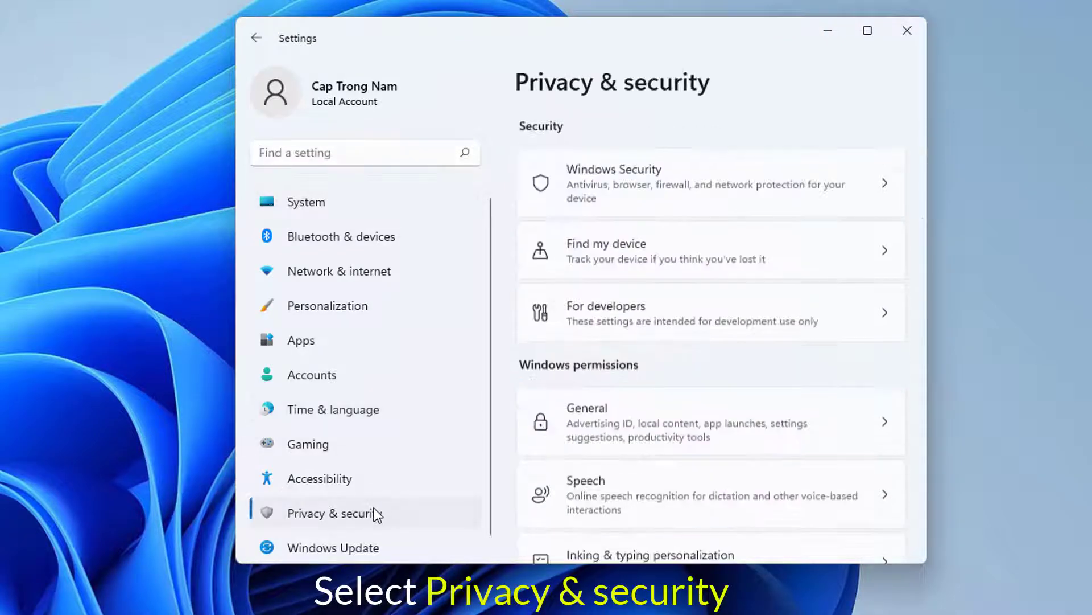
{"action": "scroll", "coordinate": [757, 343], "scroll_direction": "down", "scroll_amount": 10}
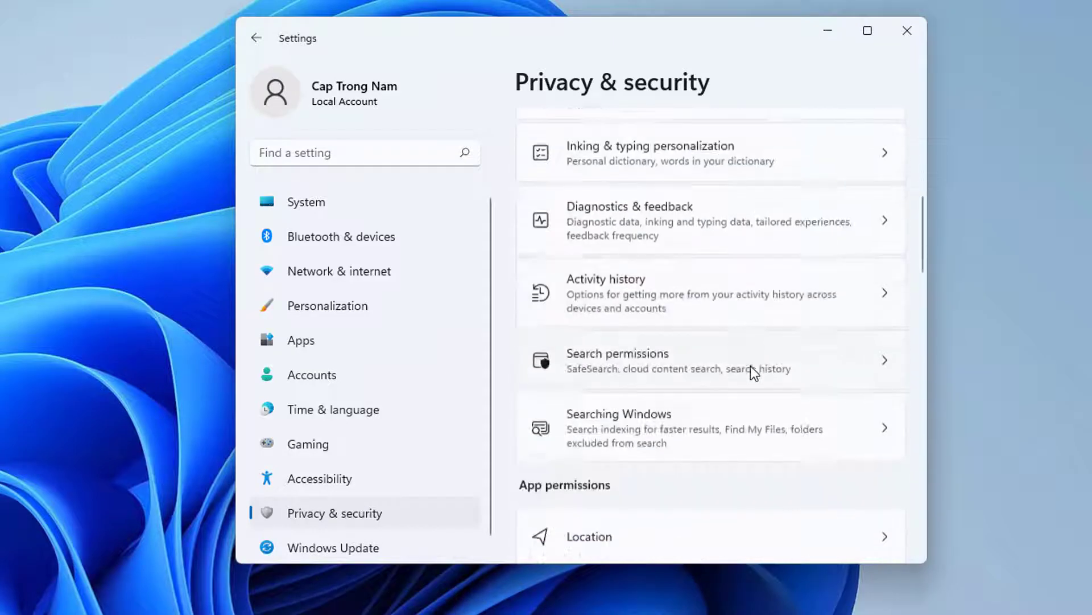
{"action": "scroll", "coordinate": [751, 380], "scroll_direction": "down", "scroll_amount": 4}
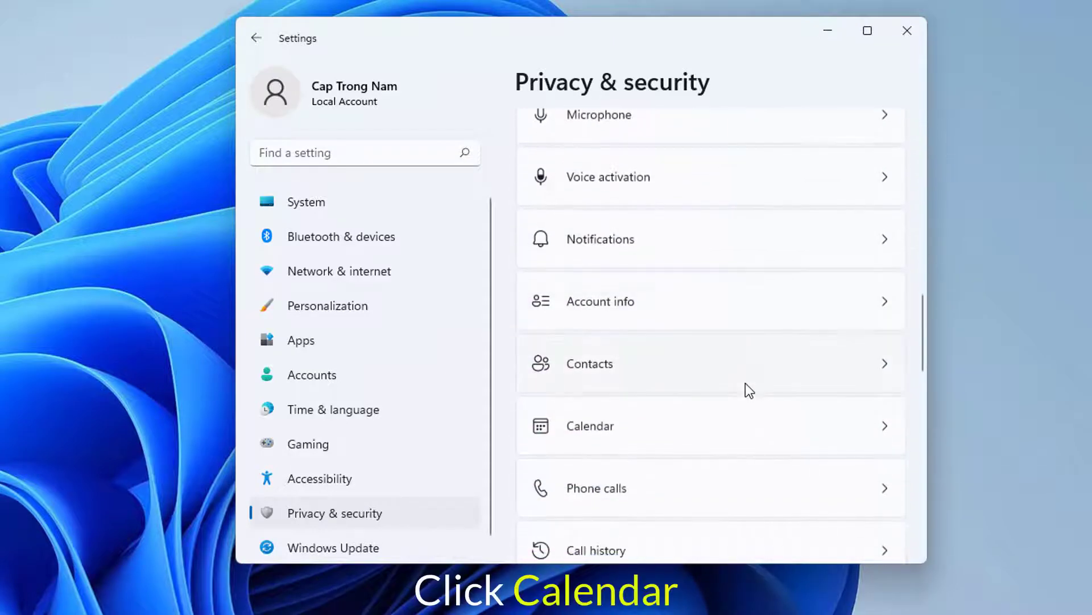
- Switch the Calendar access toggle On so Mail and Calendar can use it, then close Settings
{"action": "left_click", "coordinate": [731, 428]}
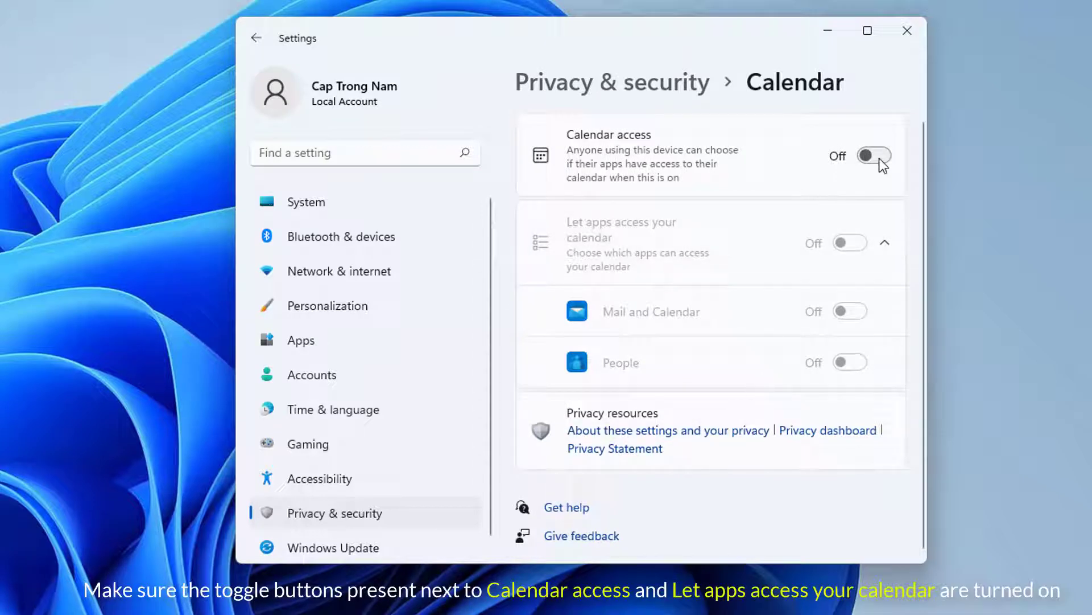
{"action": "left_click", "coordinate": [879, 160]}
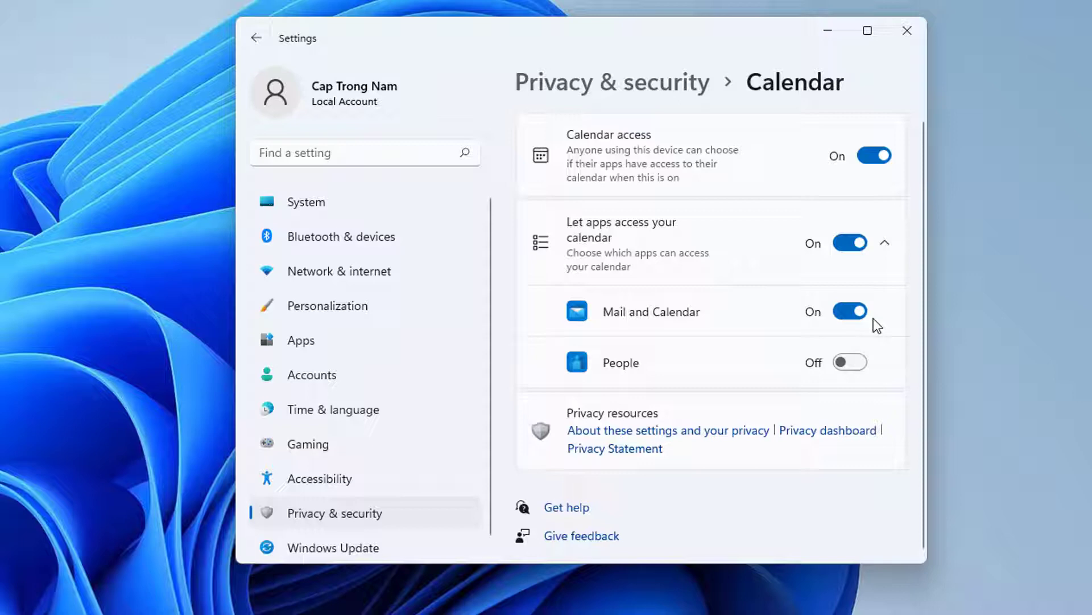
{"action": "left_click", "coordinate": [907, 31]}
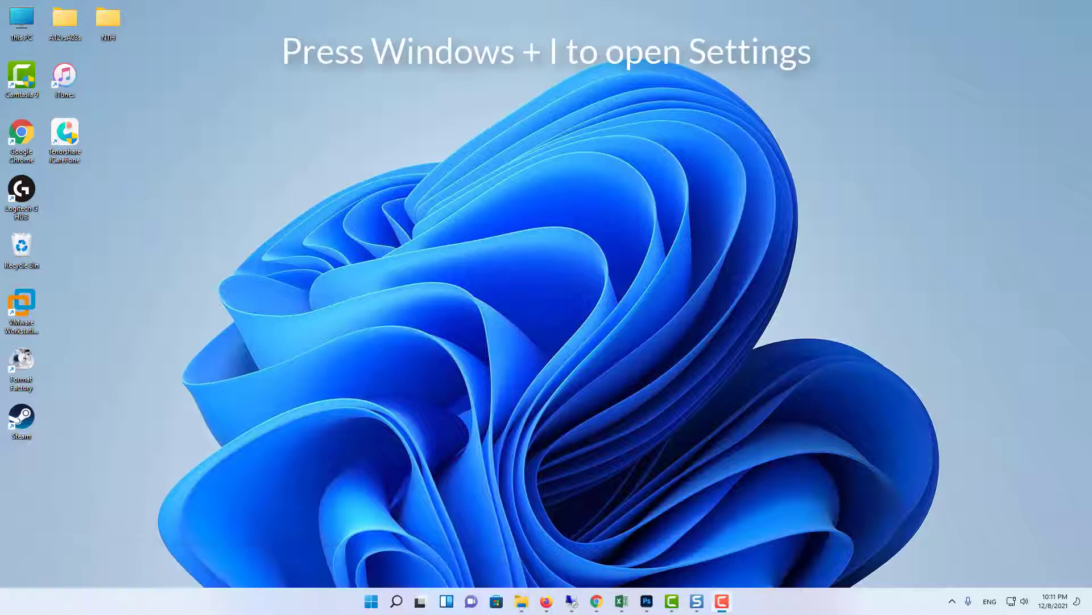
- Reopen Settings with Win+I and go to System > Troubleshoot
{"action": "key", "text": "super+i"}
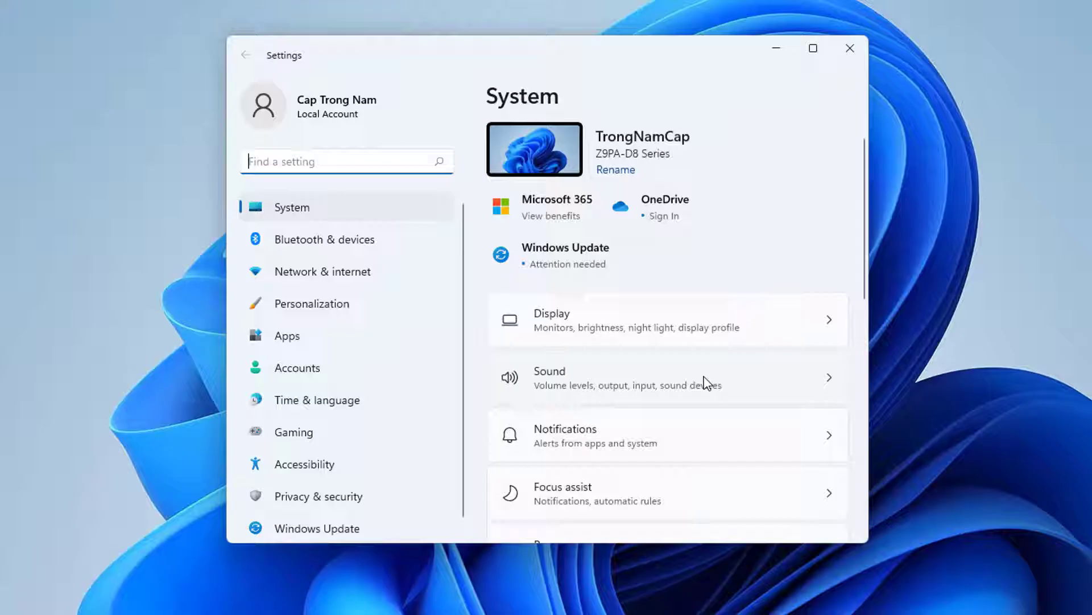
{"action": "scroll", "coordinate": [705, 381], "scroll_direction": "down", "scroll_amount": 6}
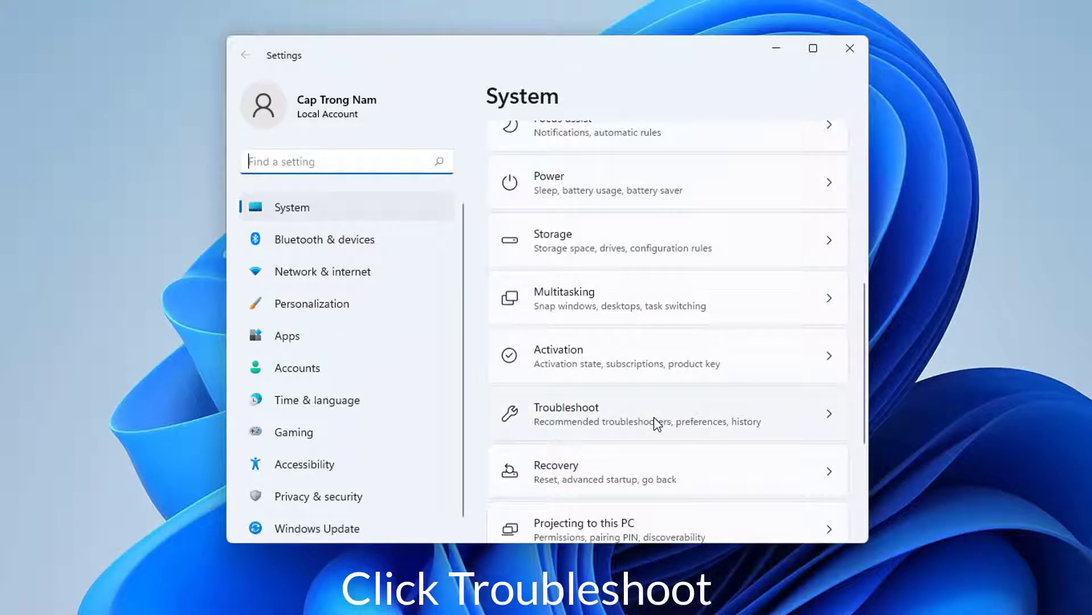
{"action": "left_click", "coordinate": [654, 417]}
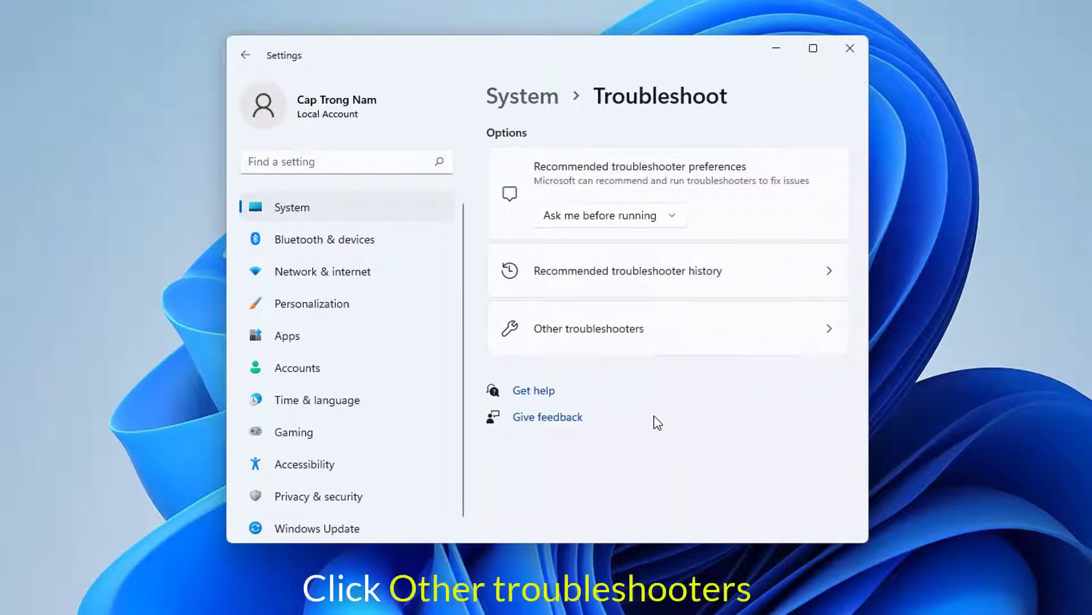
- Run the Windows Store Apps troubleshooter from the Other troubleshooters list
{"action": "left_click", "coordinate": [675, 336]}
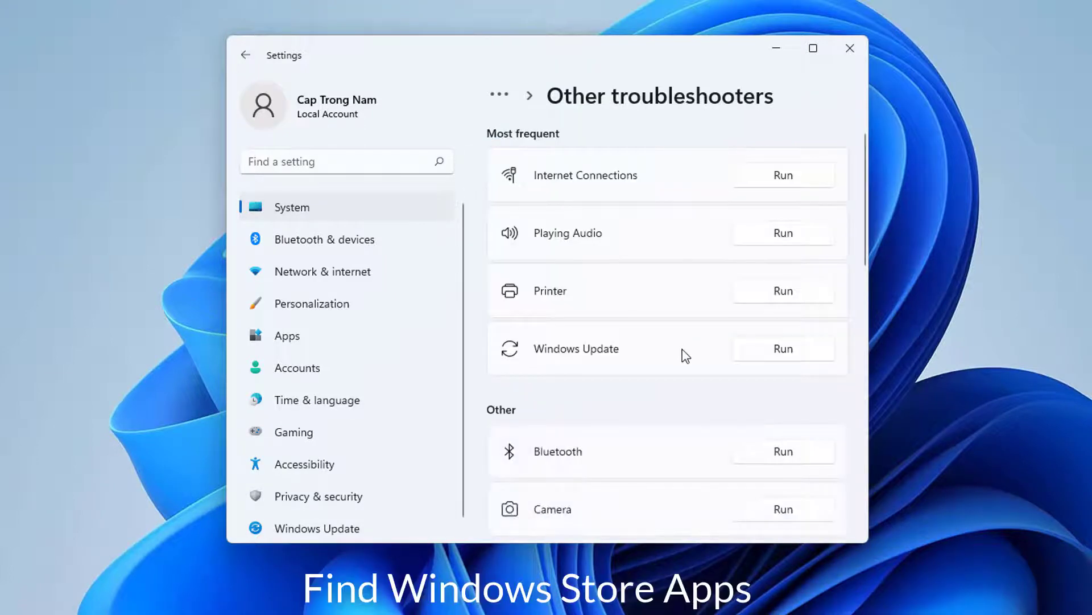
{"action": "scroll", "coordinate": [708, 387], "scroll_direction": "down", "scroll_amount": 8}
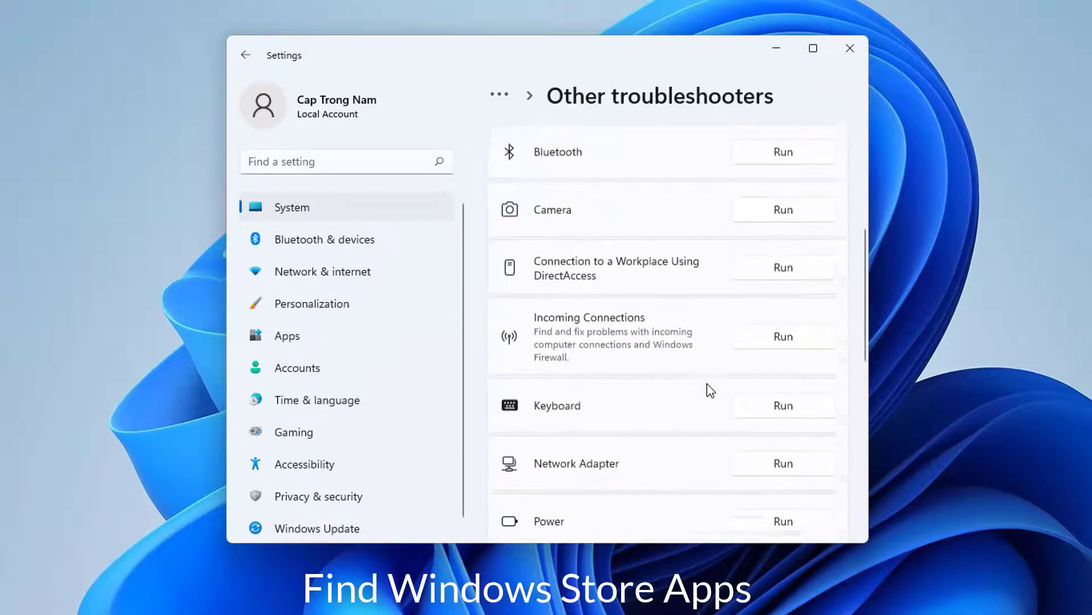
{"action": "scroll", "coordinate": [709, 392], "scroll_direction": "down", "scroll_amount": 5}
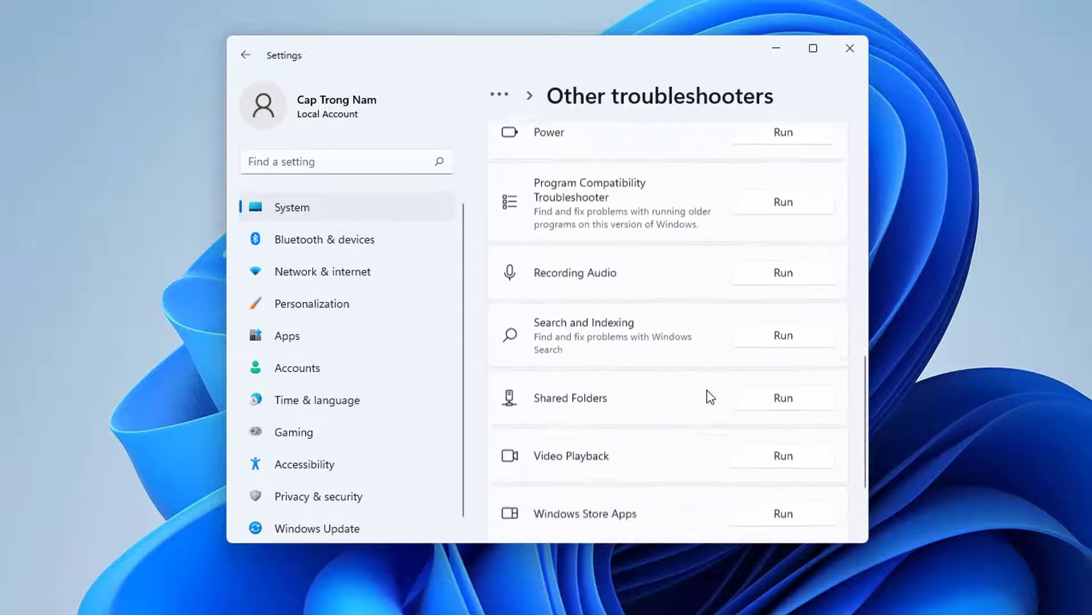
{"action": "left_click", "coordinate": [790, 445]}
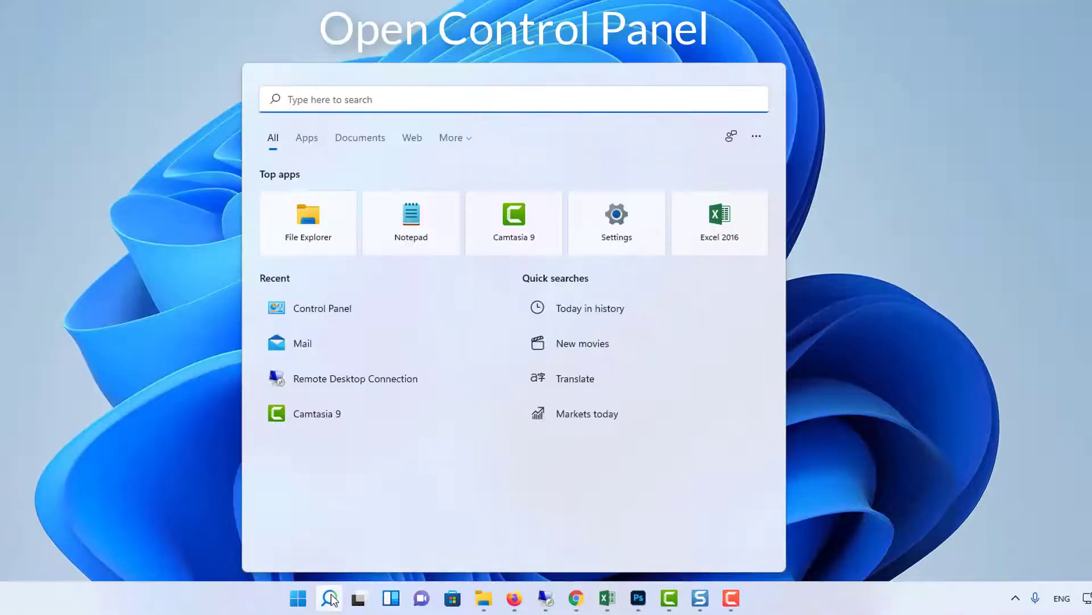
- Search Windows for 'control panel'
{"action": "type", "text": "control "}
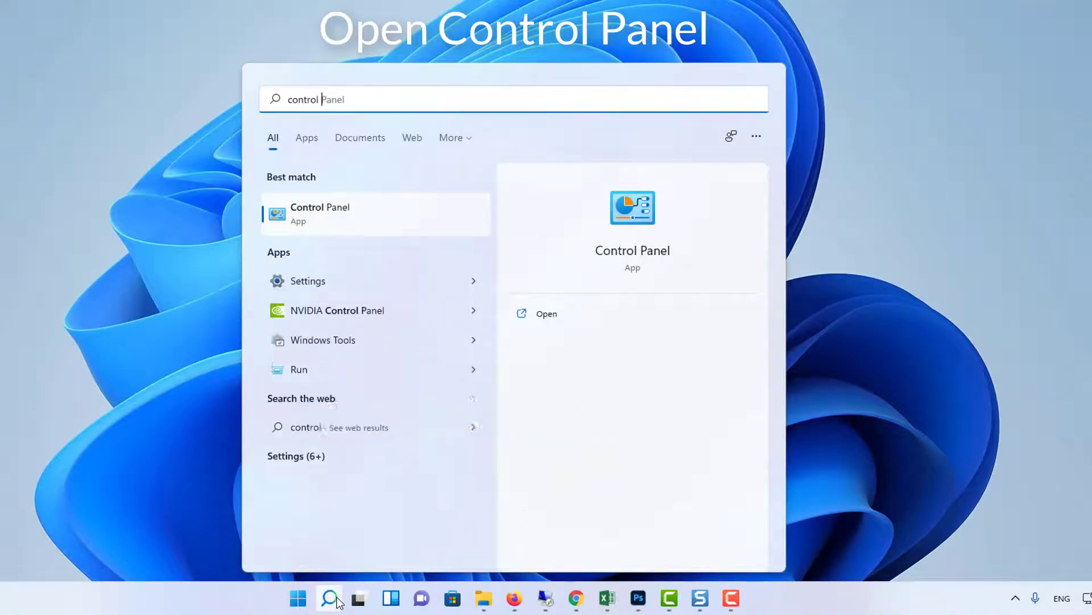
{"action": "type", "text": "panel"}
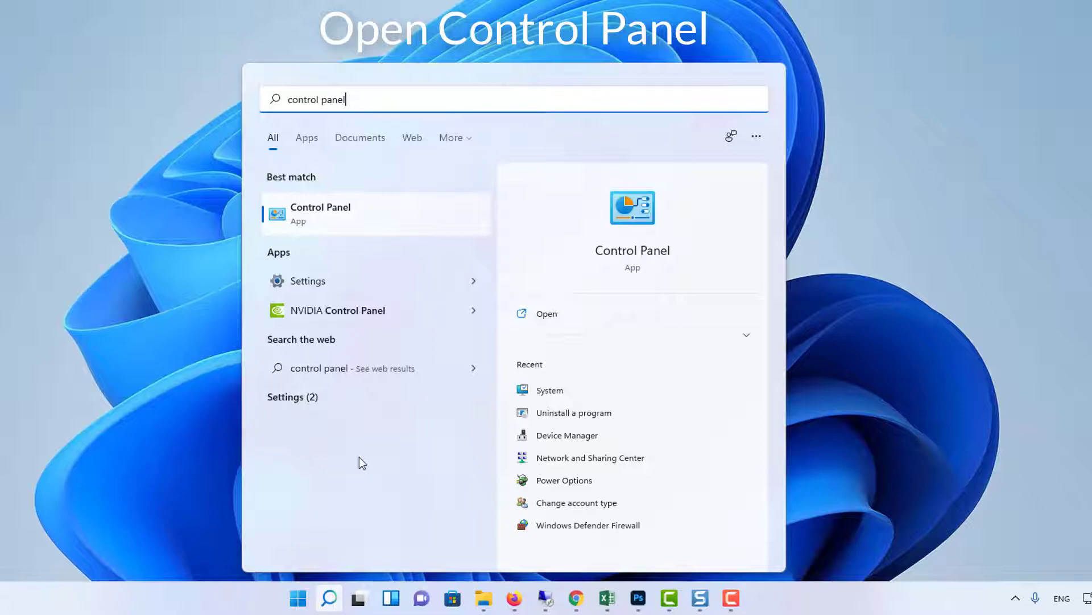
- Open Control Panel in Small icons view and go to Windows Defender Firewall
{"action": "left_click", "coordinate": [370, 210]}
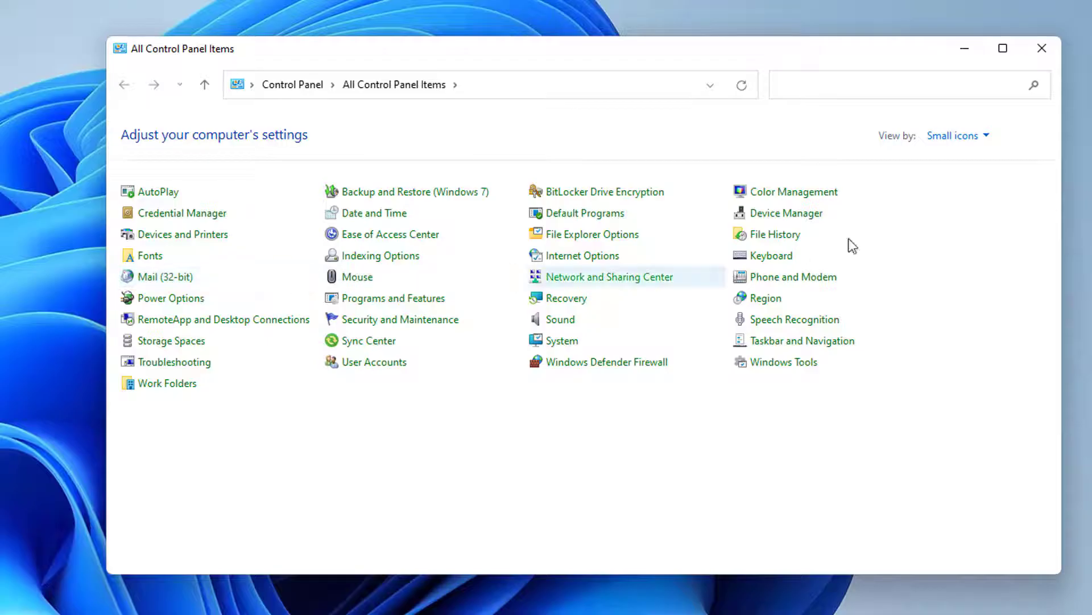
{"action": "left_click", "coordinate": [958, 138]}
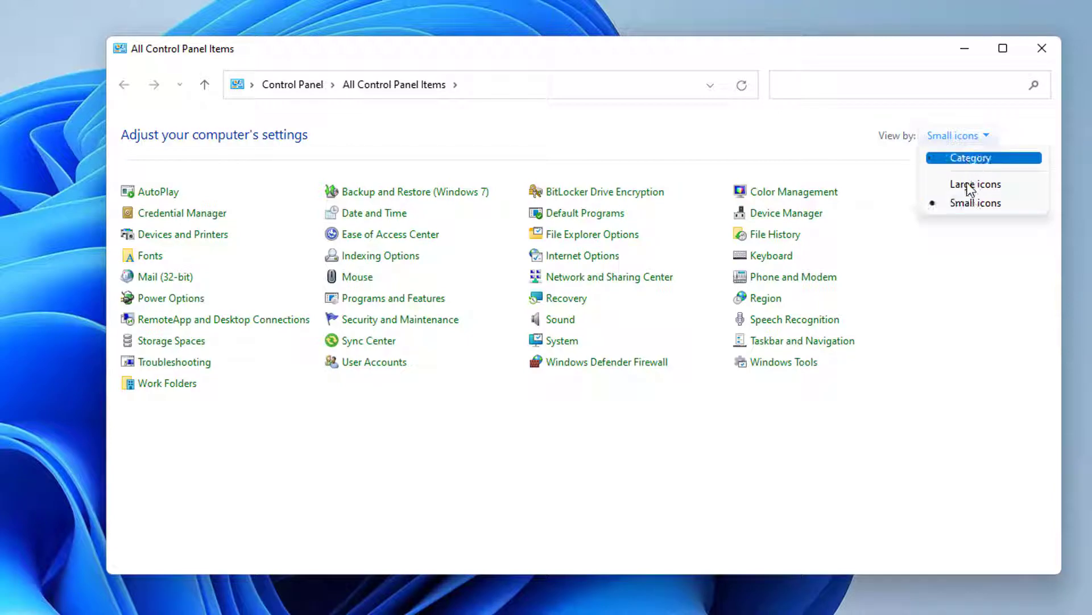
{"action": "left_click", "coordinate": [968, 202]}
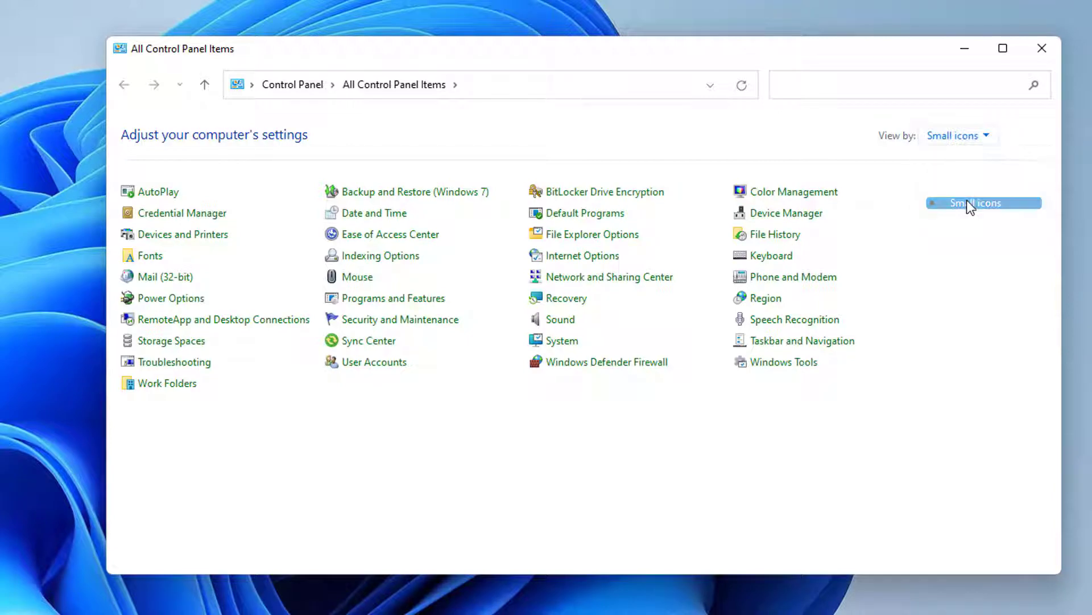
{"action": "left_click", "coordinate": [596, 363]}
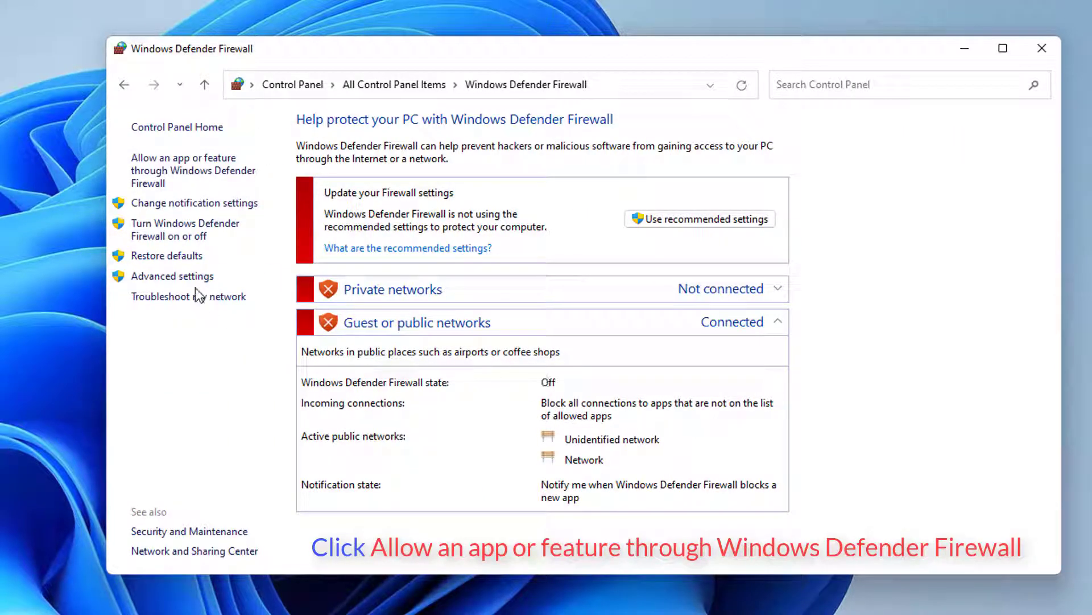
- Allow Mail and Calendar through the firewall on Private and Public networks and click OK
{"action": "left_click", "coordinate": [203, 179]}
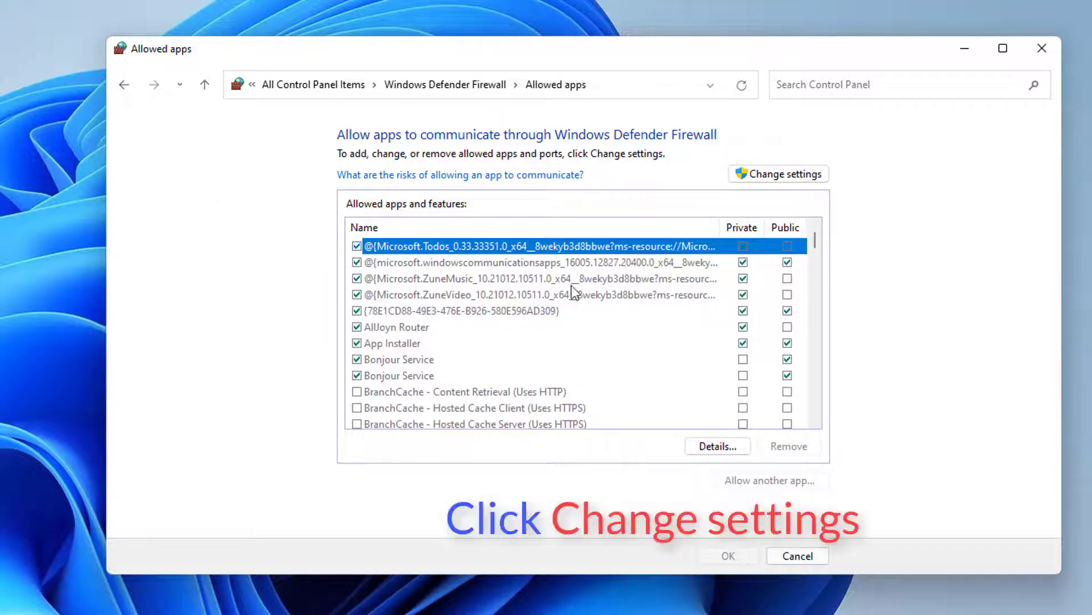
{"action": "left_click", "coordinate": [775, 178]}
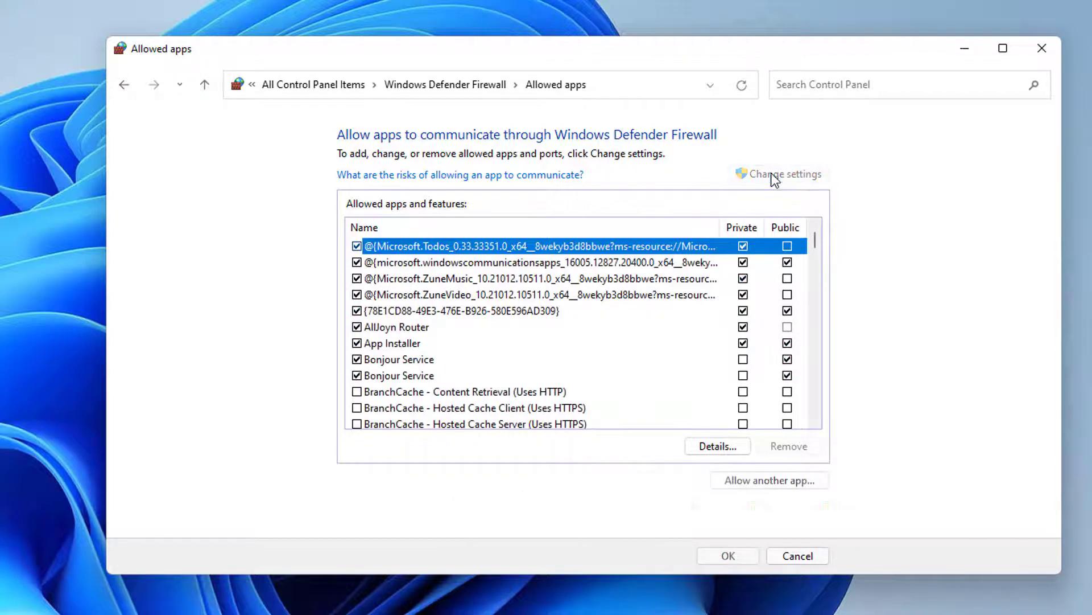
{"action": "left_click_drag", "start_coordinate": [815, 243], "coordinate": [817, 294]}
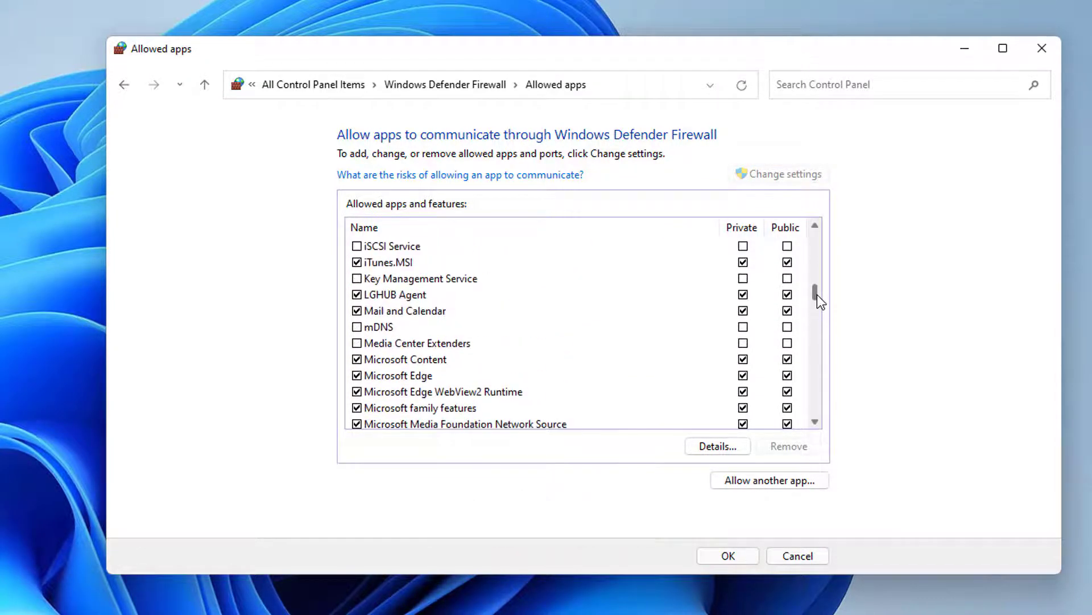
{"action": "double_click", "coordinate": [364, 312]}
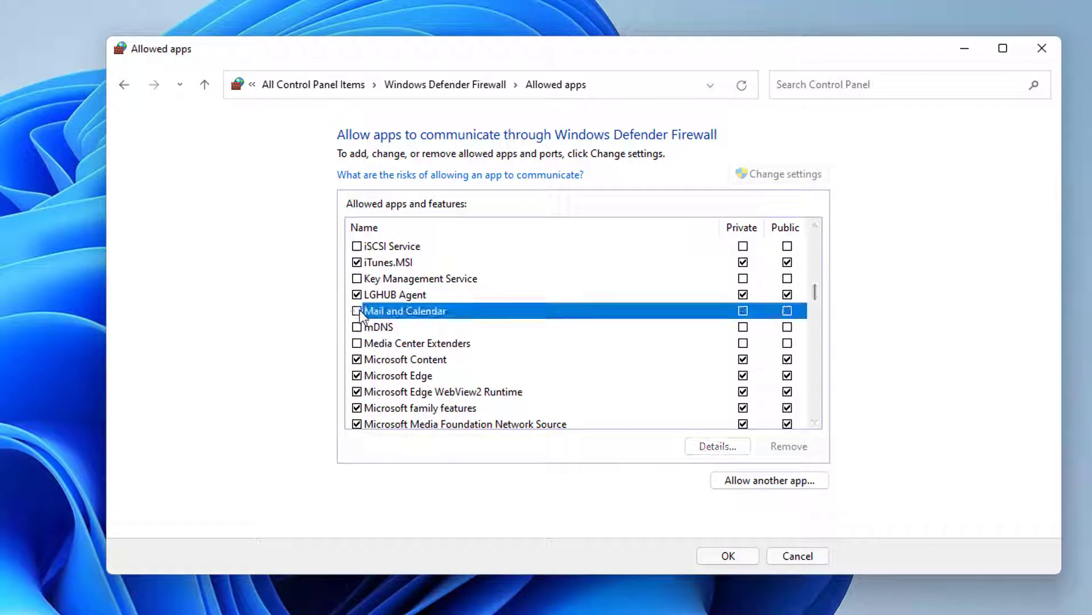
{"action": "left_click", "coordinate": [703, 387]}
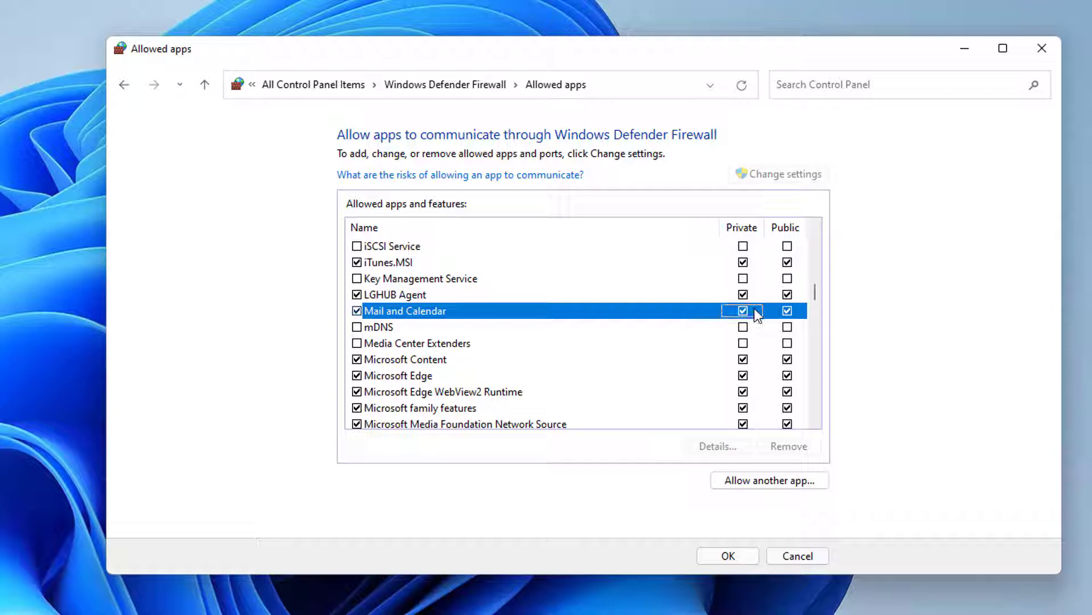
{"action": "left_click", "coordinate": [734, 556]}
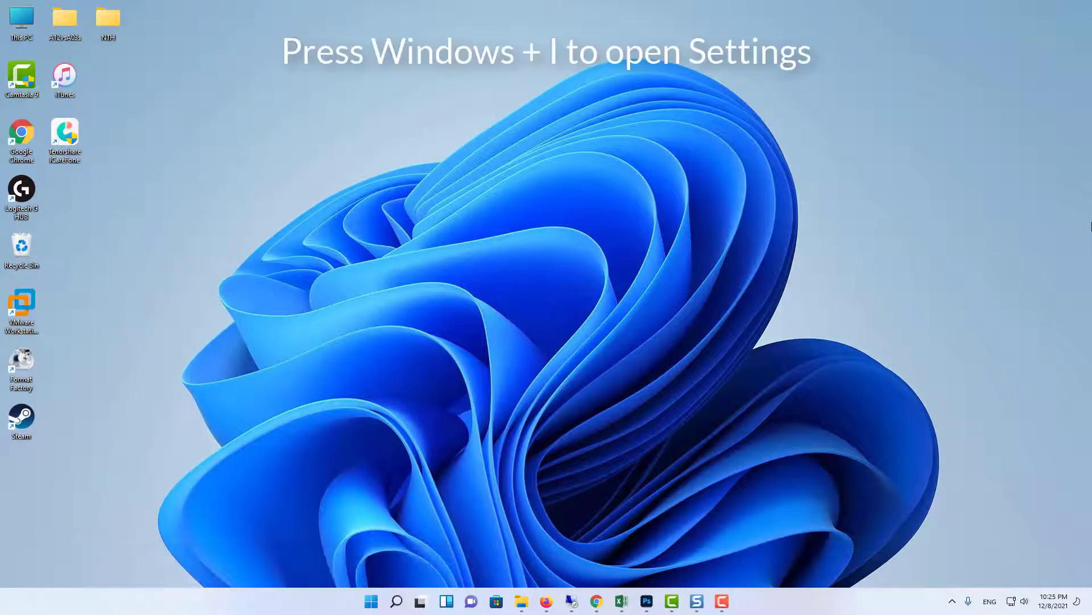
- Go to Apps > Apps & features and show the ⋮ options for Mail and Calendar
{"action": "key", "text": "super+i"}
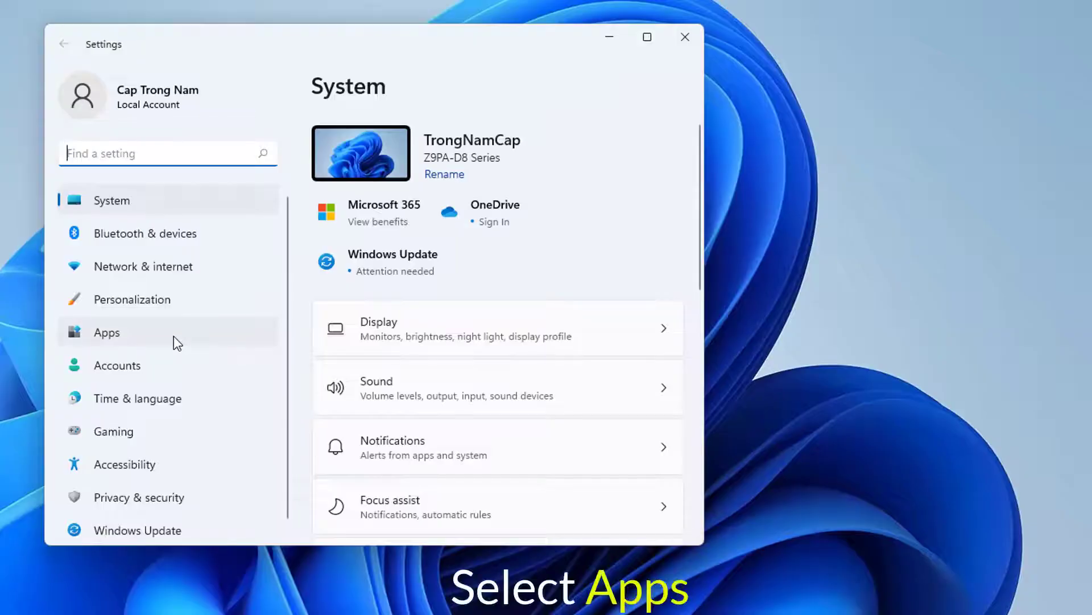
{"action": "left_click", "coordinate": [173, 337]}
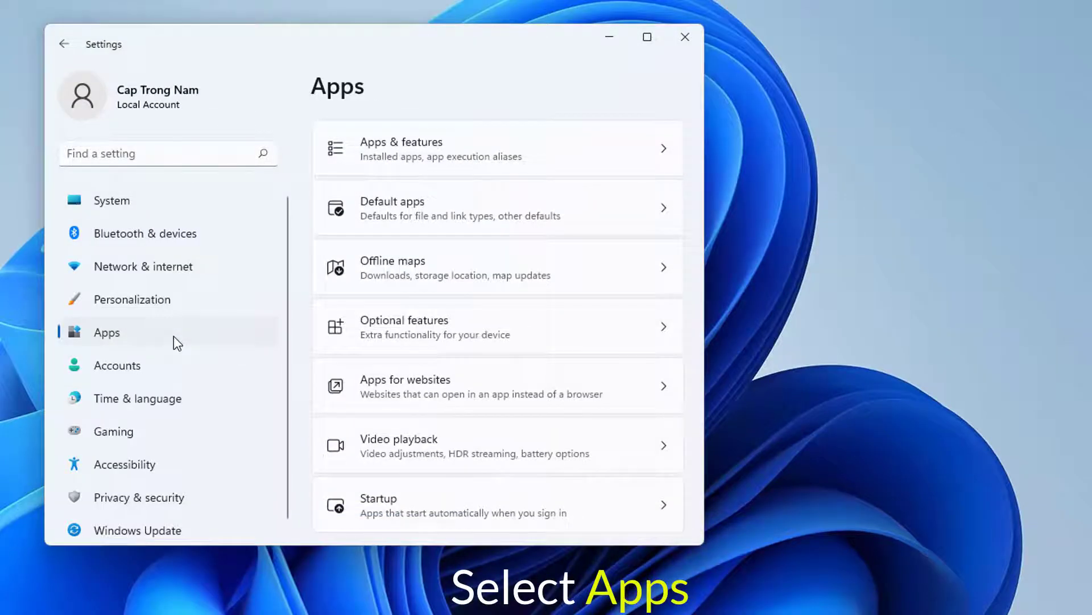
{"action": "left_click", "coordinate": [543, 159]}
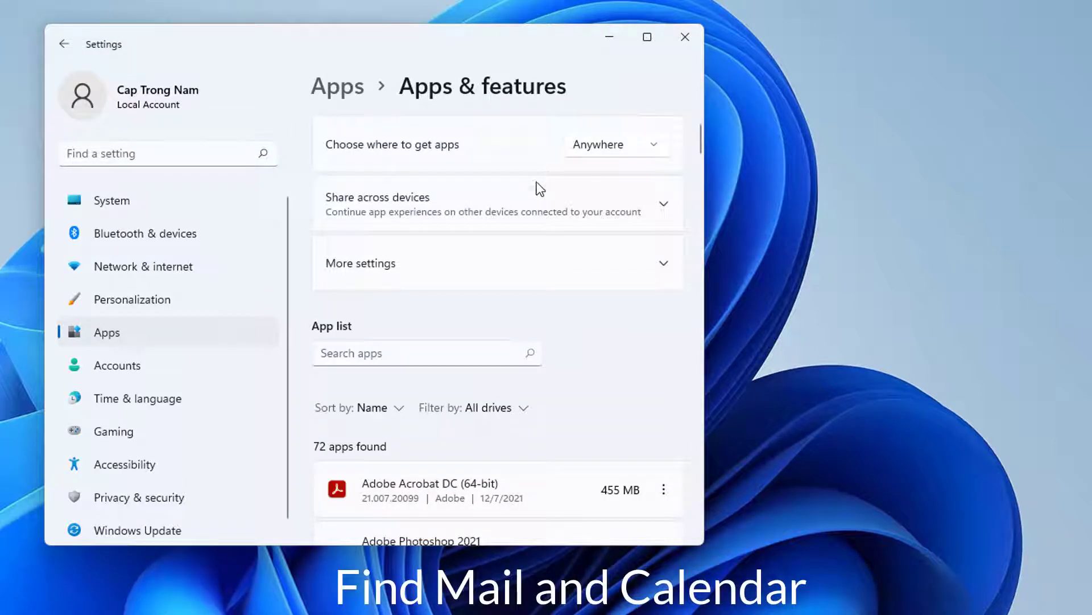
{"action": "scroll", "coordinate": [530, 339], "scroll_direction": "down", "scroll_amount": 6}
{"action": "scroll", "coordinate": [530, 339], "scroll_direction": "down", "scroll_amount": 10}
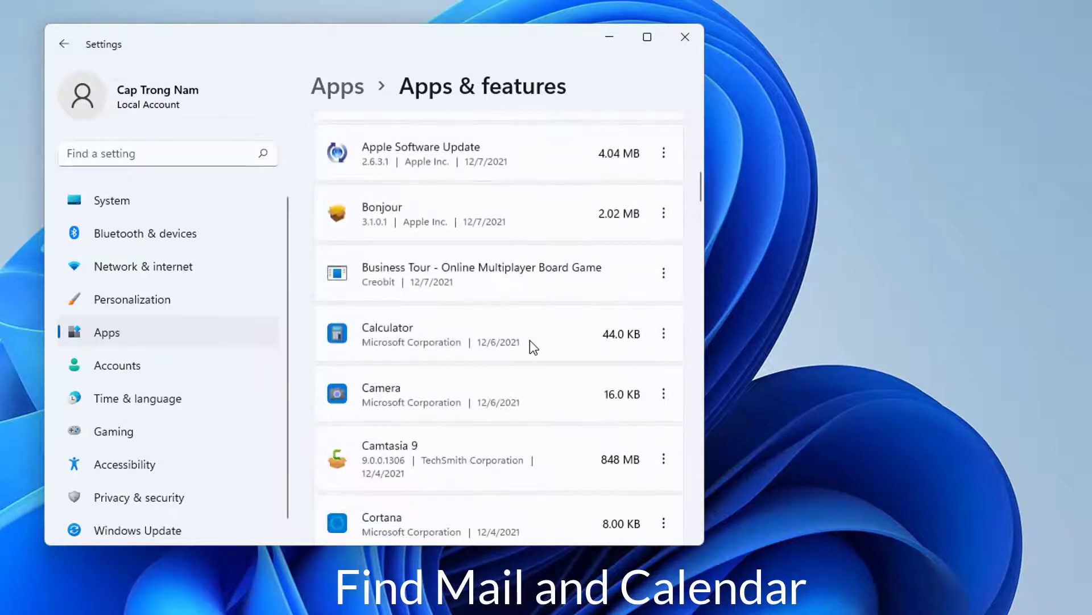
{"action": "scroll", "coordinate": [530, 338], "scroll_direction": "down", "scroll_amount": 8}
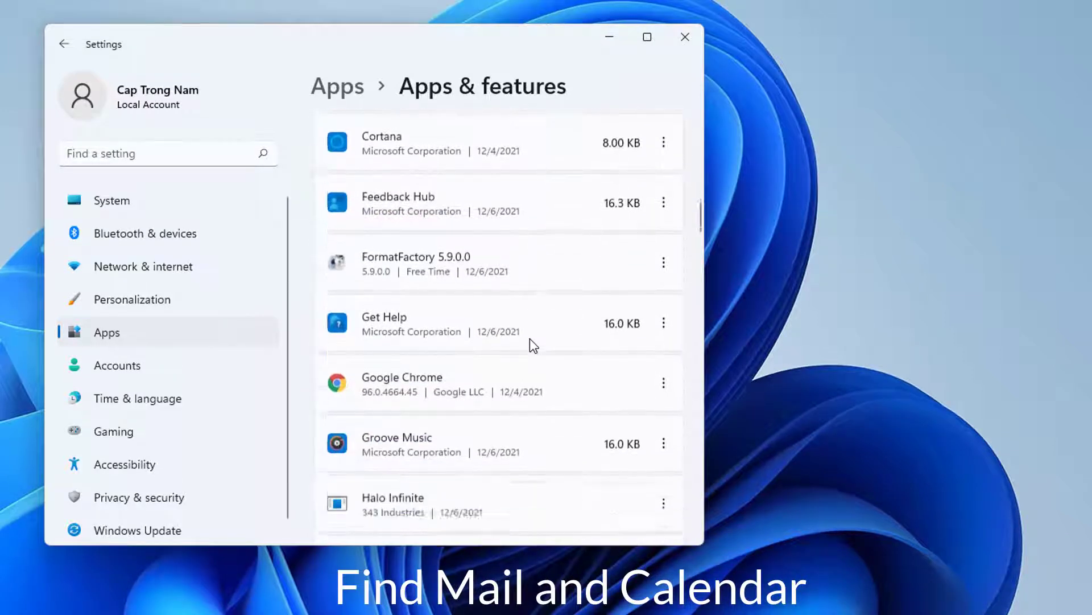
{"action": "scroll", "coordinate": [533, 329], "scroll_direction": "up", "scroll_amount": 1}
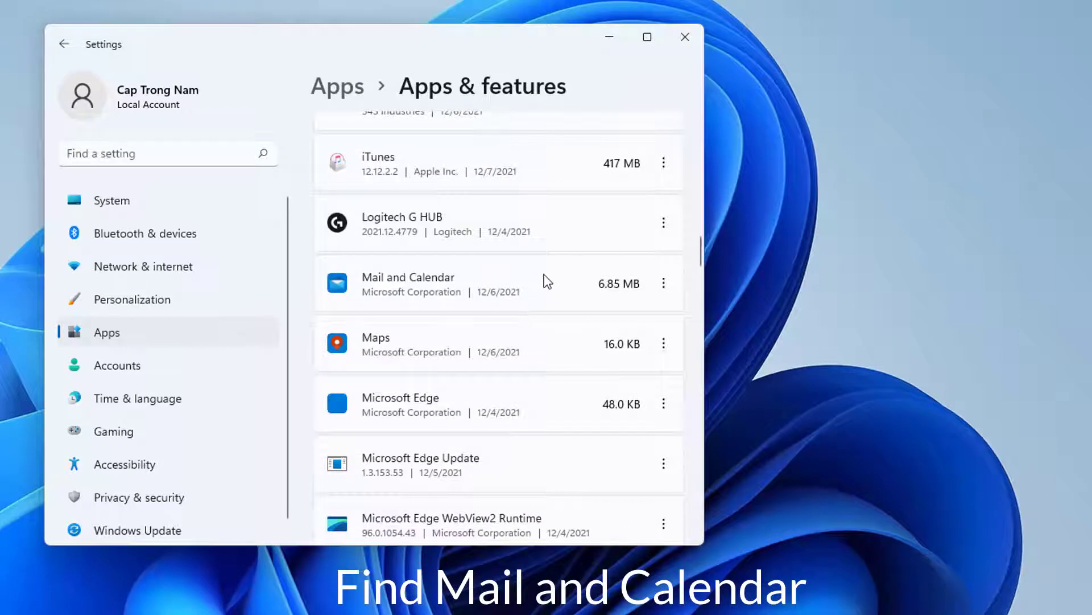
{"action": "left_click", "coordinate": [663, 283]}
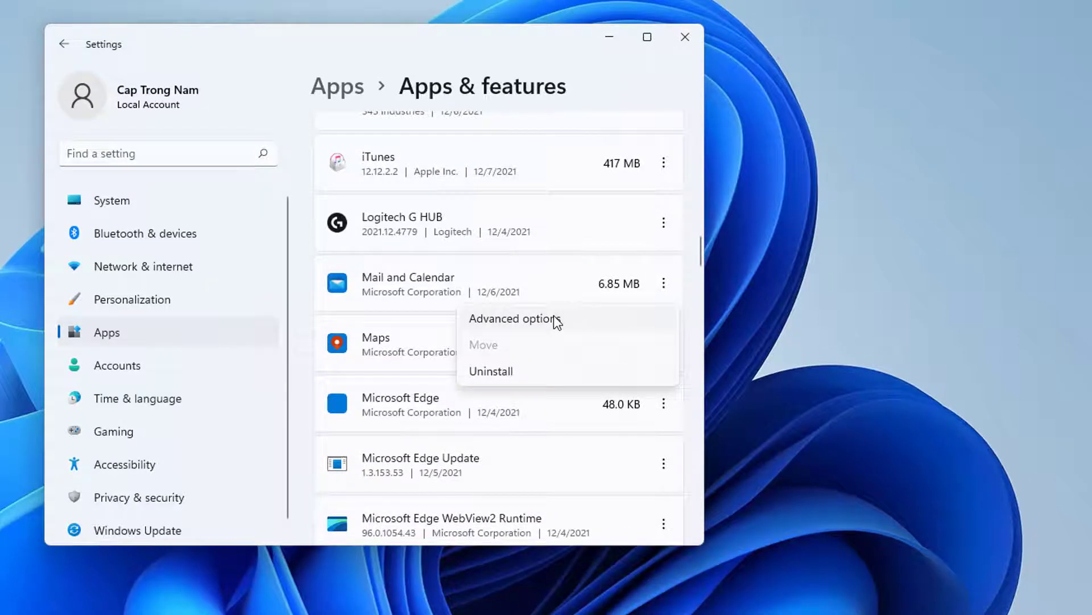
- Reset Mail and Calendar from its Advanced options and confirm the Reset
{"action": "left_click", "coordinate": [557, 320]}
{"action": "scroll", "coordinate": [554, 328], "scroll_direction": "down", "scroll_amount": 10}
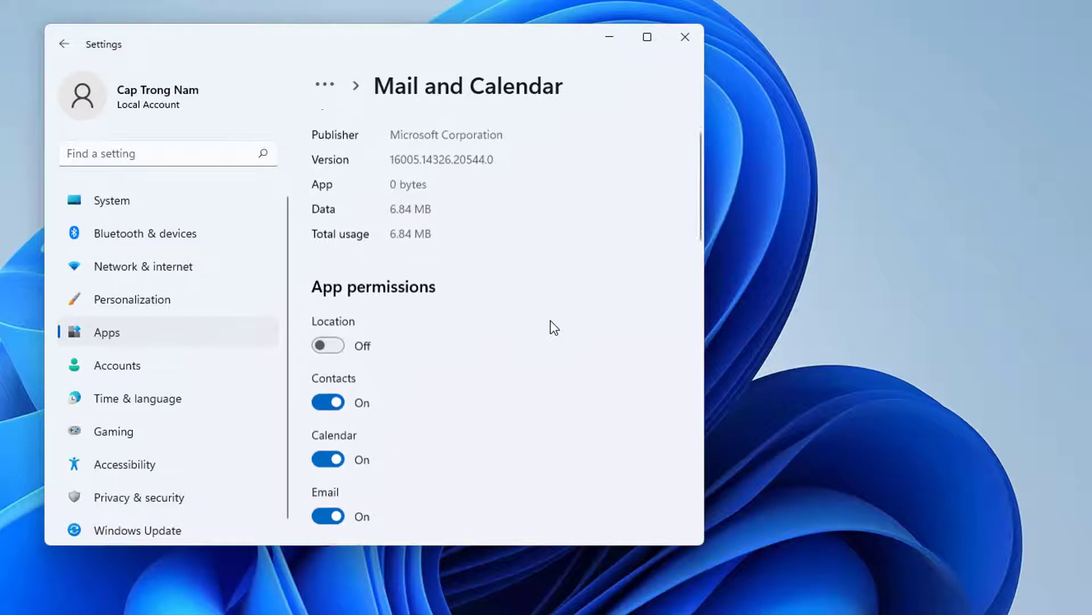
{"action": "scroll", "coordinate": [550, 325], "scroll_direction": "down", "scroll_amount": 6}
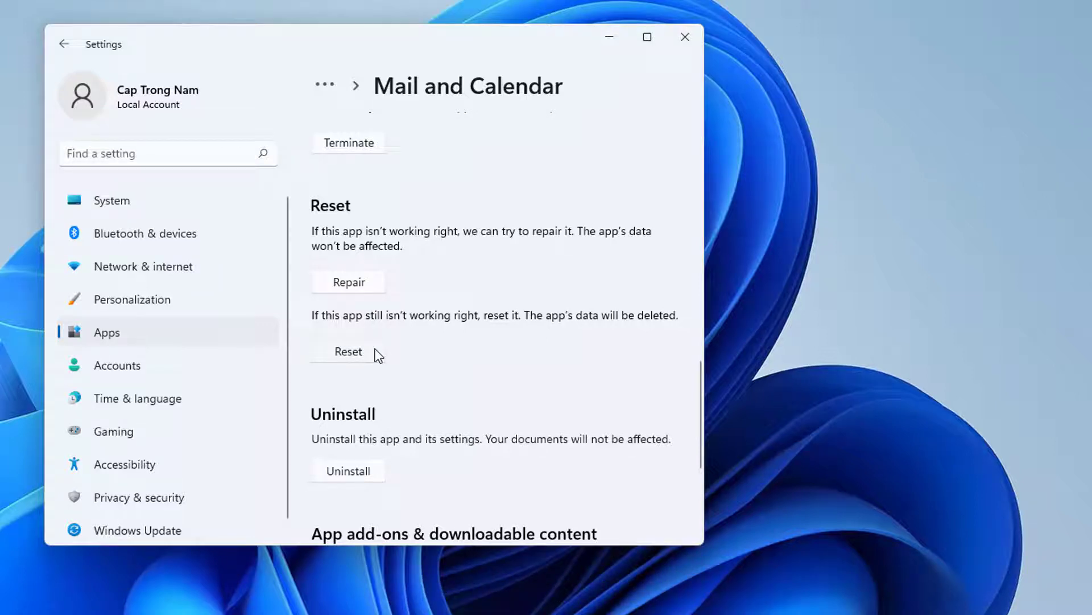
{"action": "left_click", "coordinate": [377, 354]}
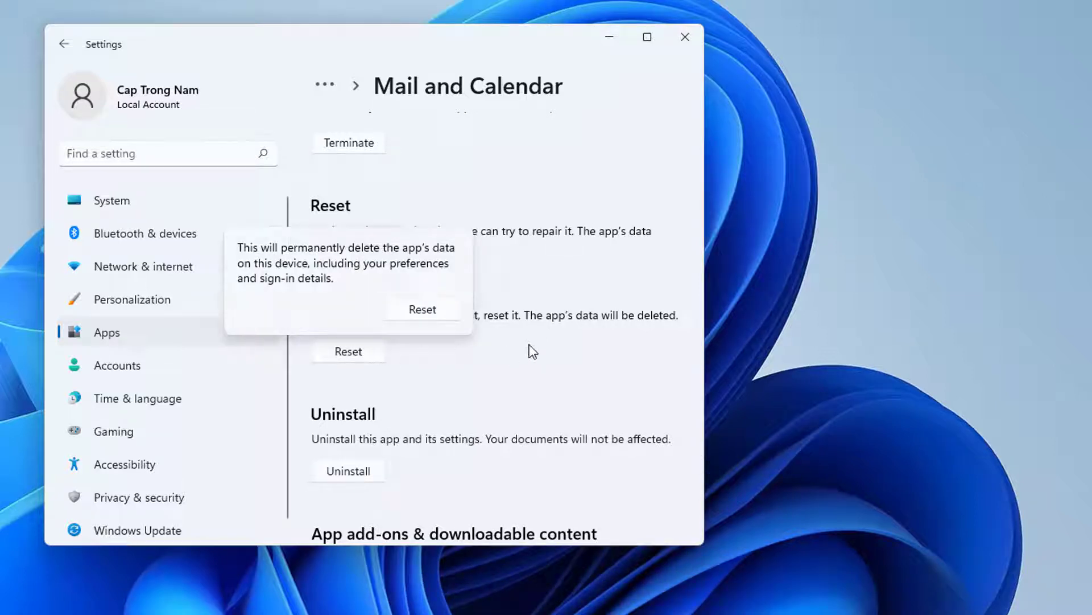
{"action": "left_click", "coordinate": [430, 309]}
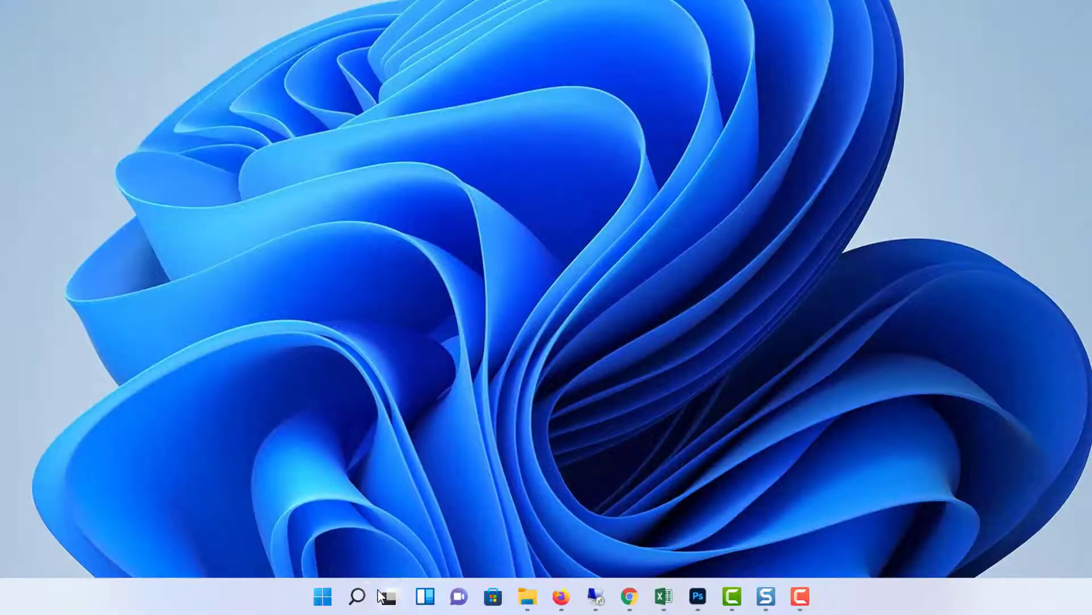
- Search 'powershell' and launch Windows PowerShell as administrator to remove the Mail and Calendar package
{"action": "left_click", "coordinate": [397, 601]}
{"action": "type", "text": "powershell"}
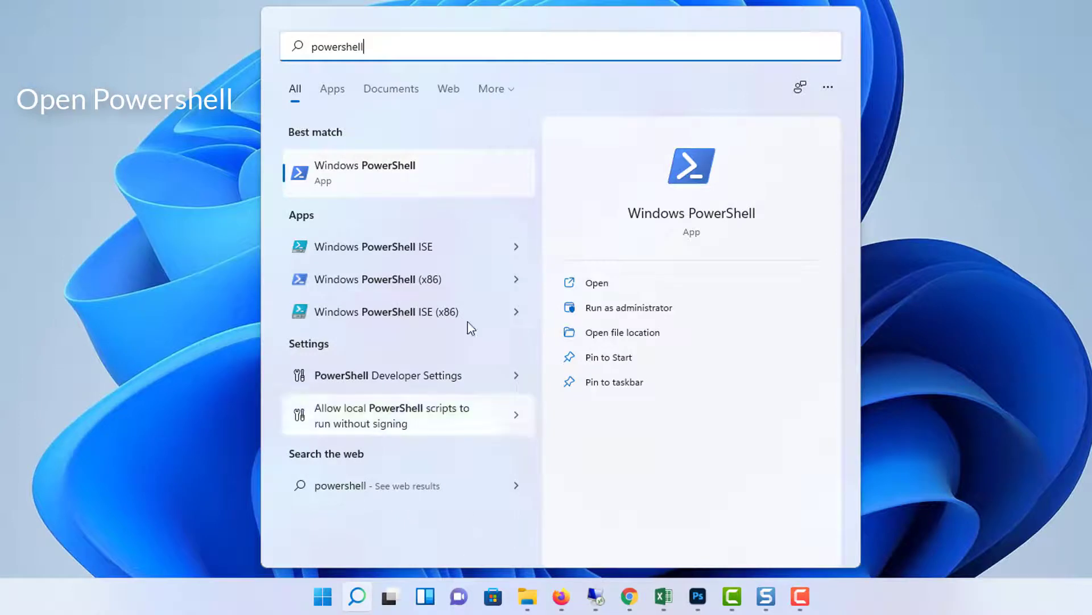
{"action": "right_click", "coordinate": [398, 172]}
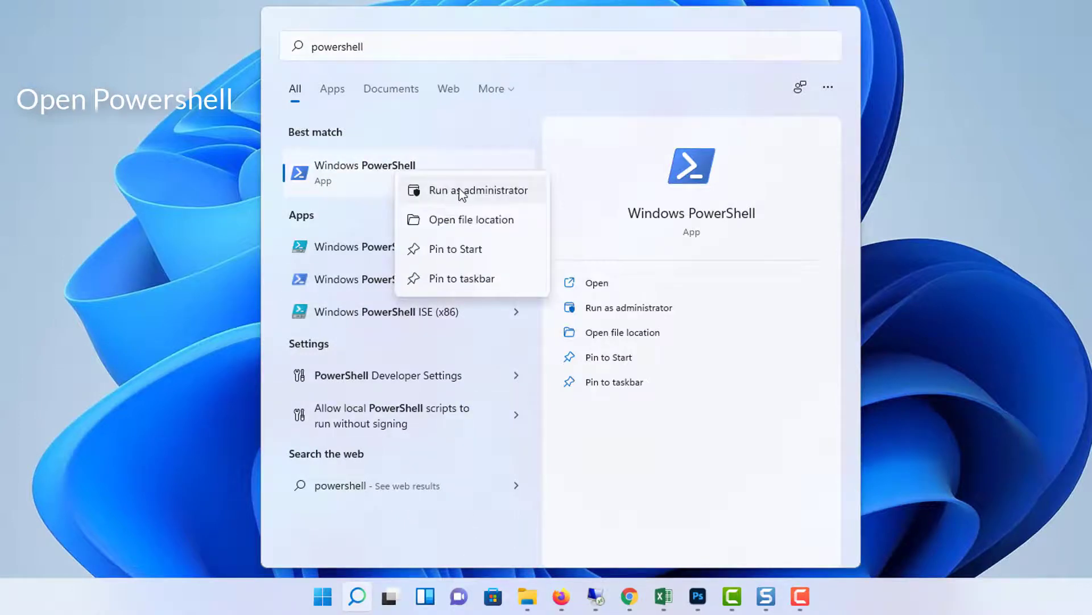
{"action": "left_click", "coordinate": [462, 191]}
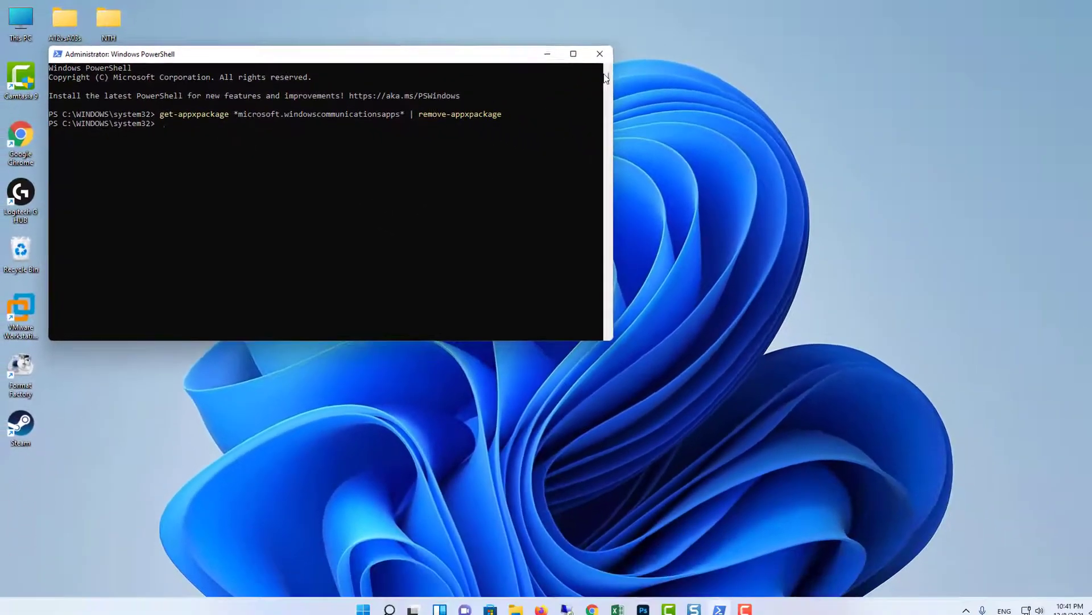
- Close PowerShell, restart Windows from the Start power menu, then launch Microsoft Store
{"action": "left_click", "coordinate": [824, 77]}
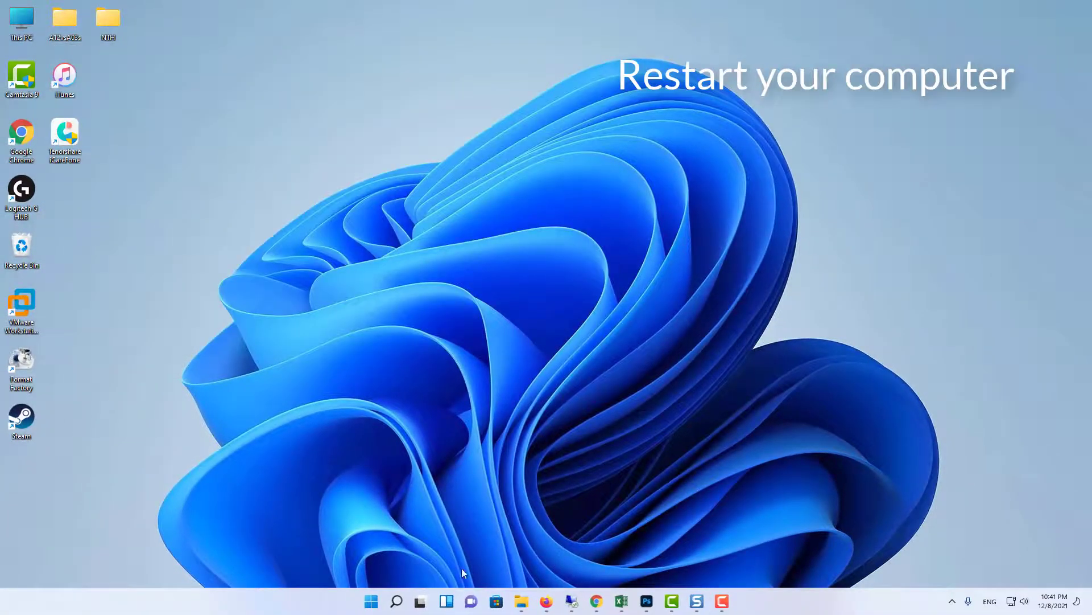
{"action": "left_click", "coordinate": [371, 601]}
{"action": "left_click", "coordinate": [688, 562]}
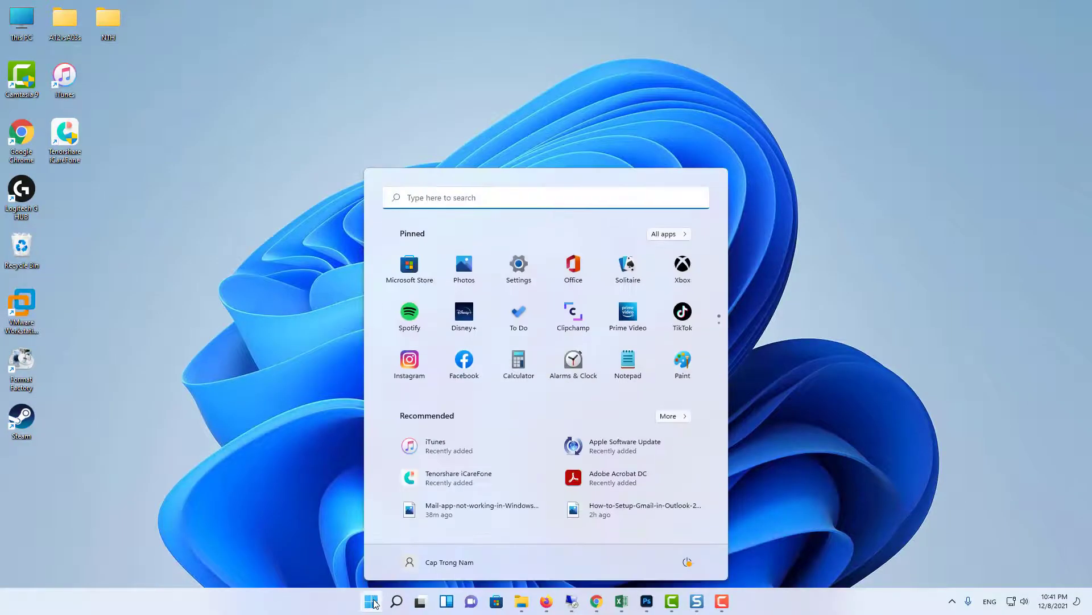
{"action": "left_click", "coordinate": [418, 266]}
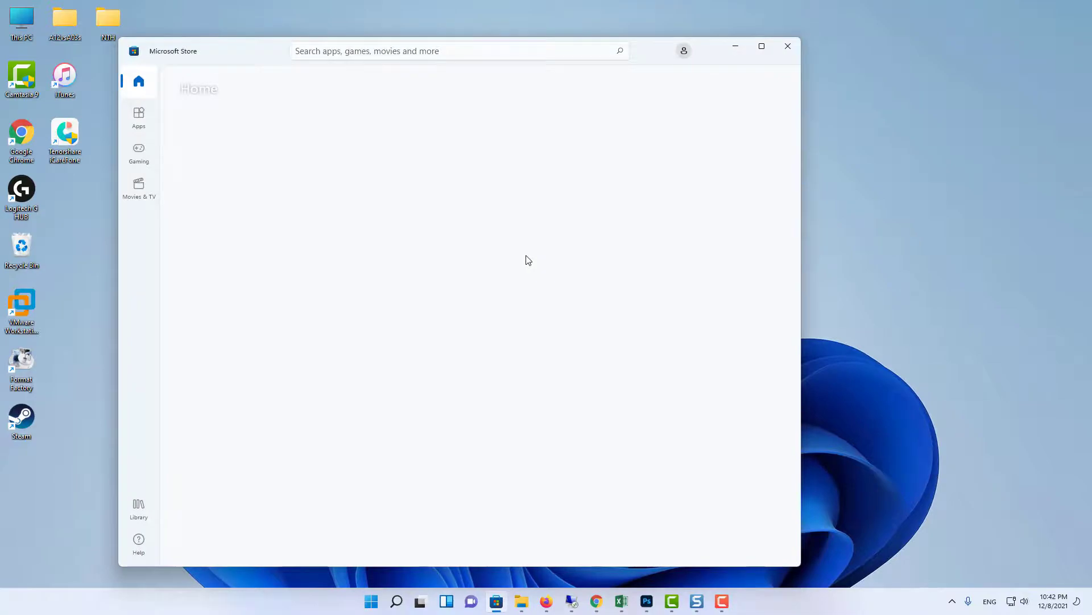
- Search the Store for 'mai', open the Mail and Calendar page and Get it
{"action": "left_click", "coordinate": [398, 52]}
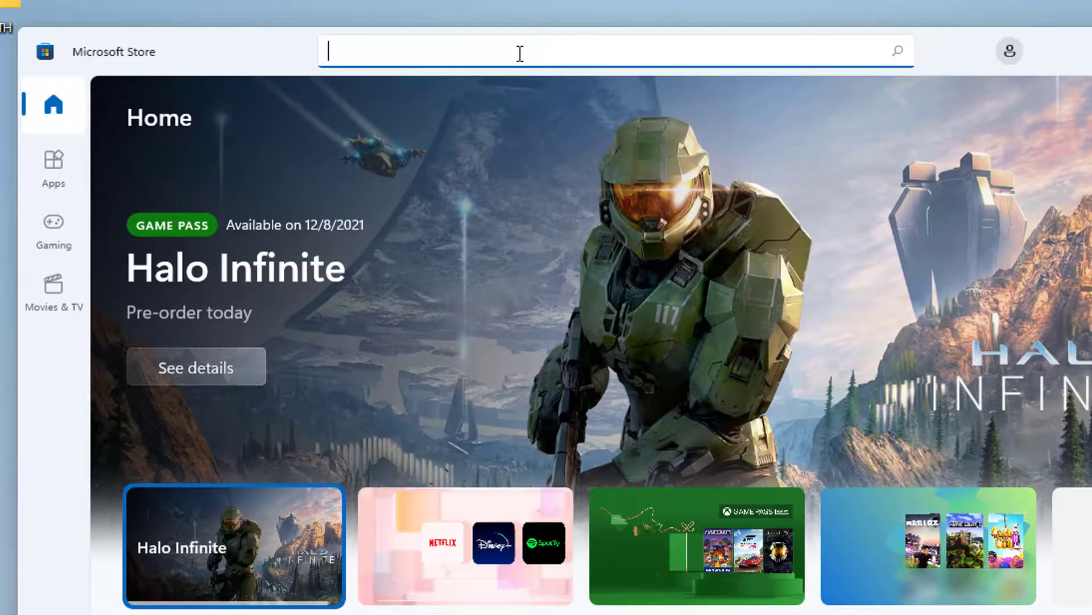
{"action": "type", "text": "mail"}
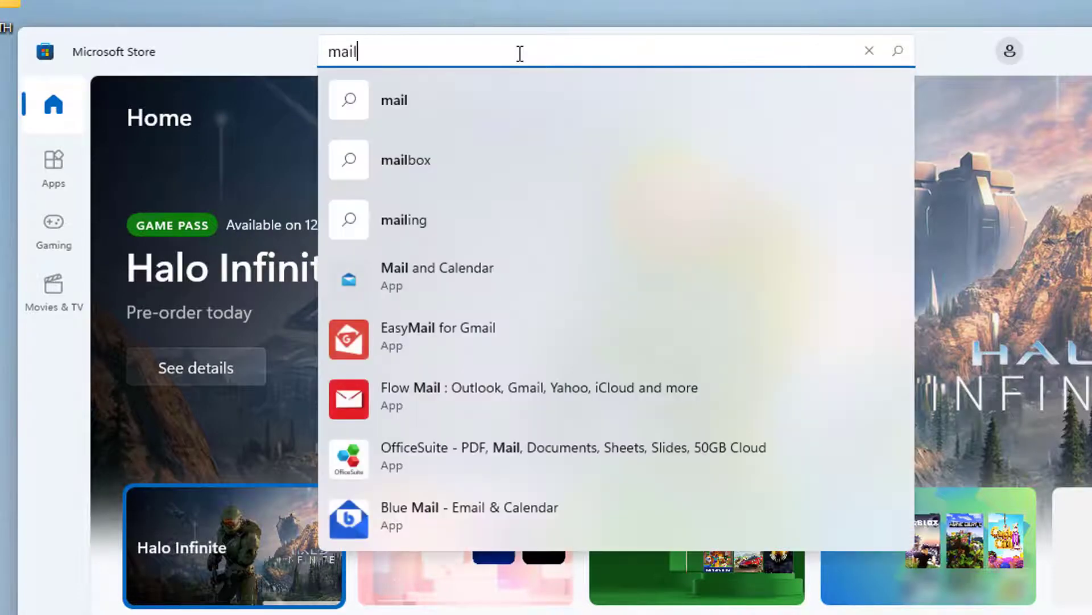
{"action": "left_click", "coordinate": [498, 263]}
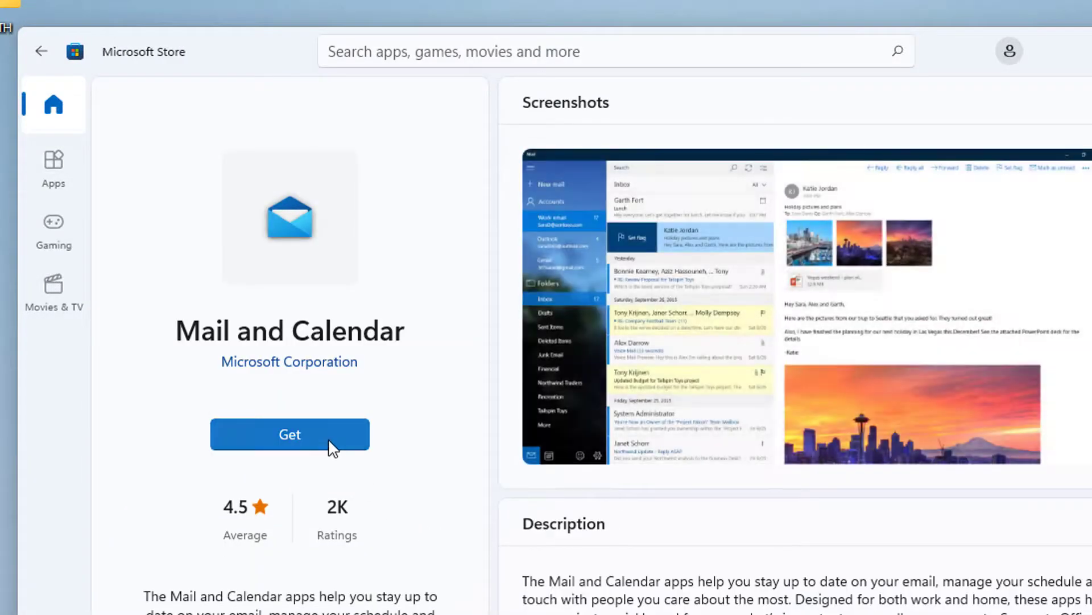
{"action": "left_click", "coordinate": [330, 441]}
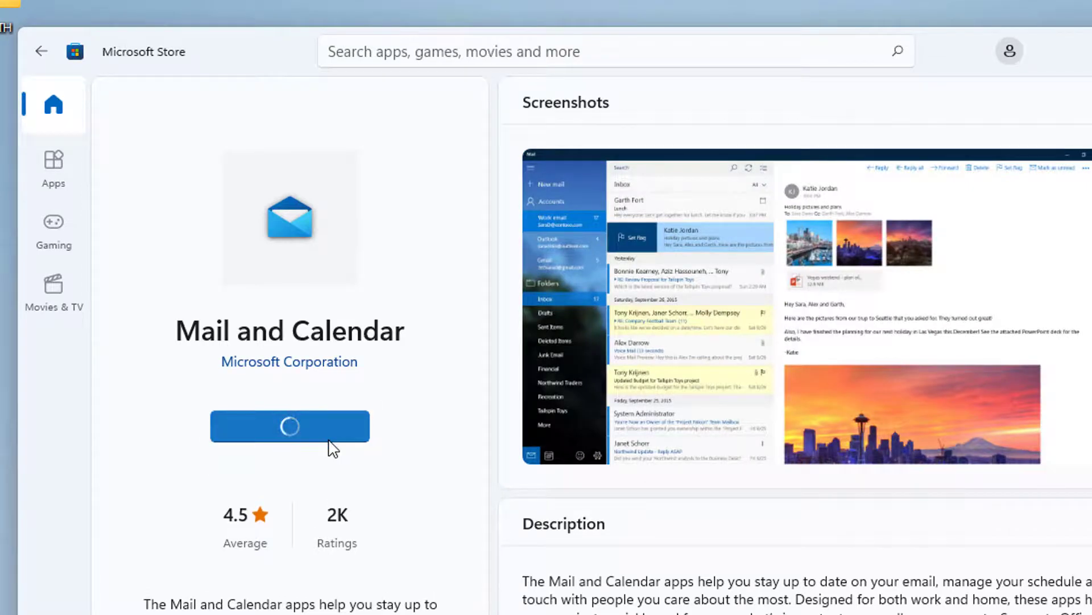